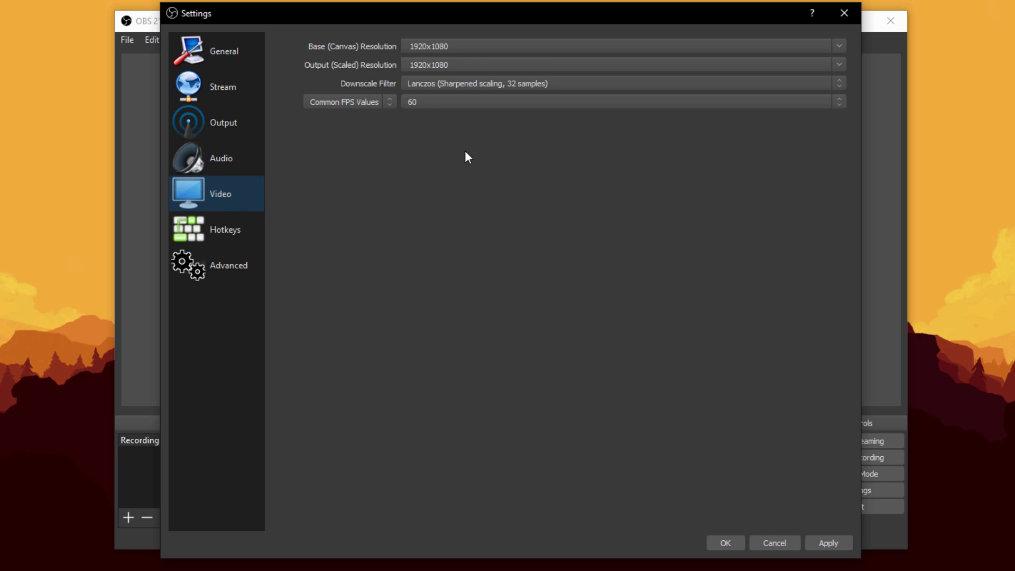
- Apply the 1080p 60 fps video settings and try F1/F2 as Start/Stop Recording hotkeys
left_click(841, 542)
left_click(226, 233)
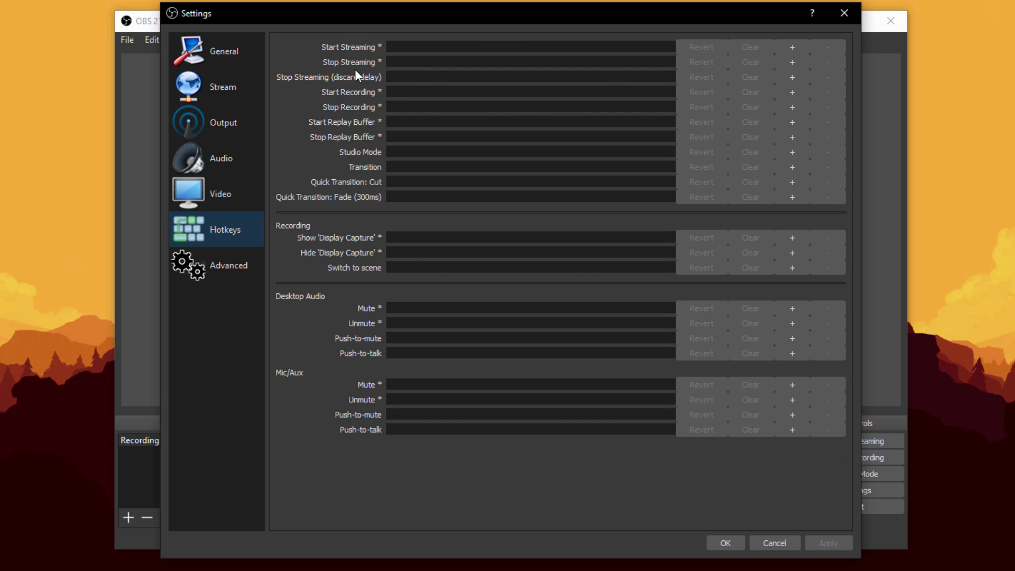
left_click(401, 93)
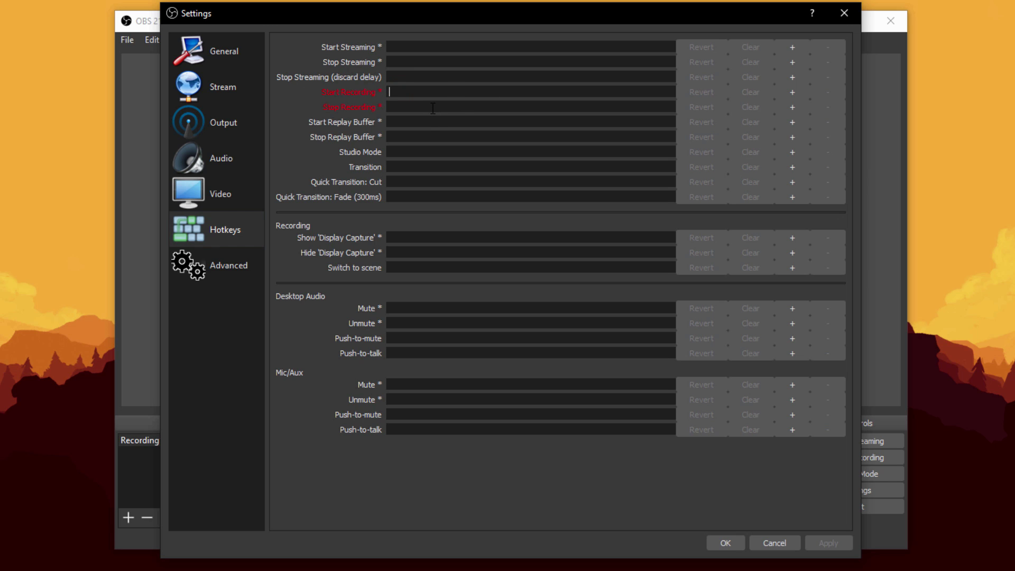
key("F1")
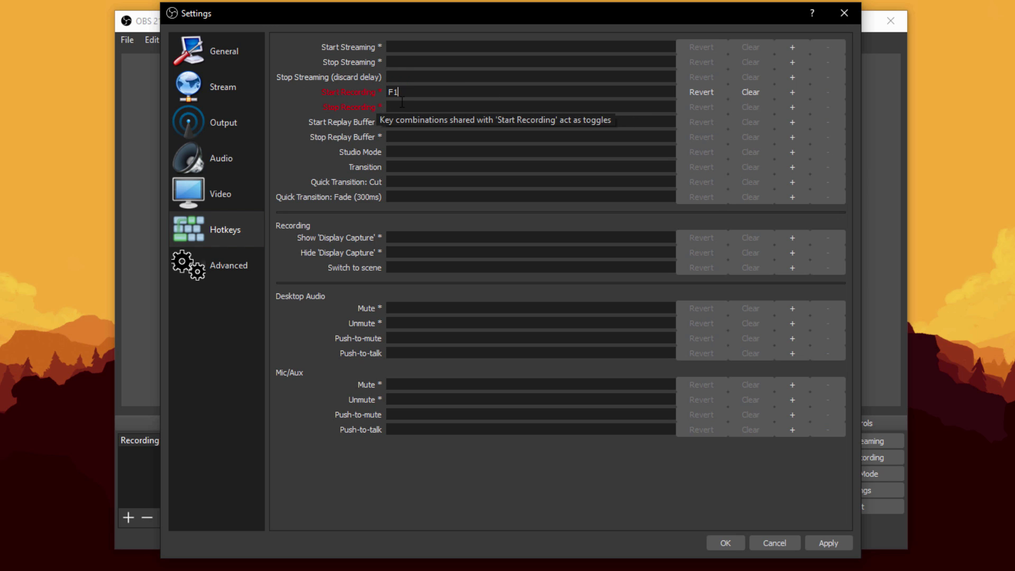
left_click(416, 106)
key("F2")
- Clear the recording hotkeys, apply the change, and go to the Advanced settings page
left_click(747, 106)
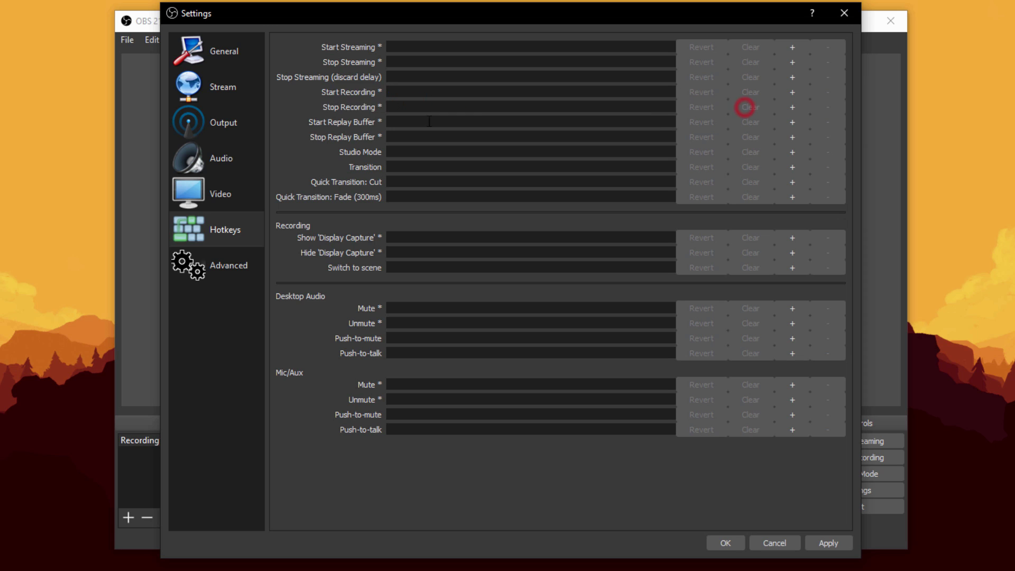
left_click(828, 543)
left_click(209, 285)
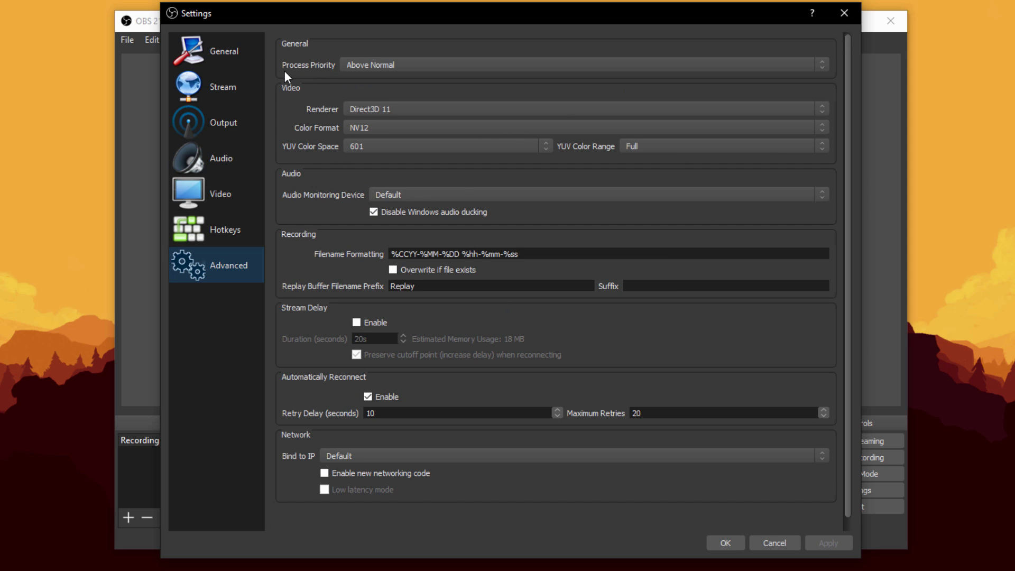
- Keep Above Normal process priority and the Direct3D 11 renderer, then save with OK
left_click(376, 64)
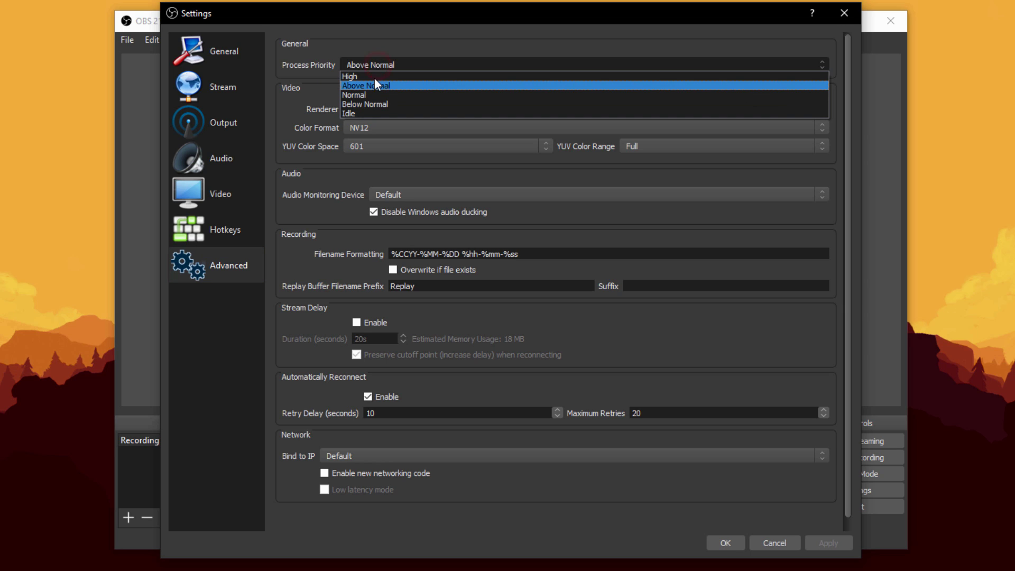
left_click(373, 87)
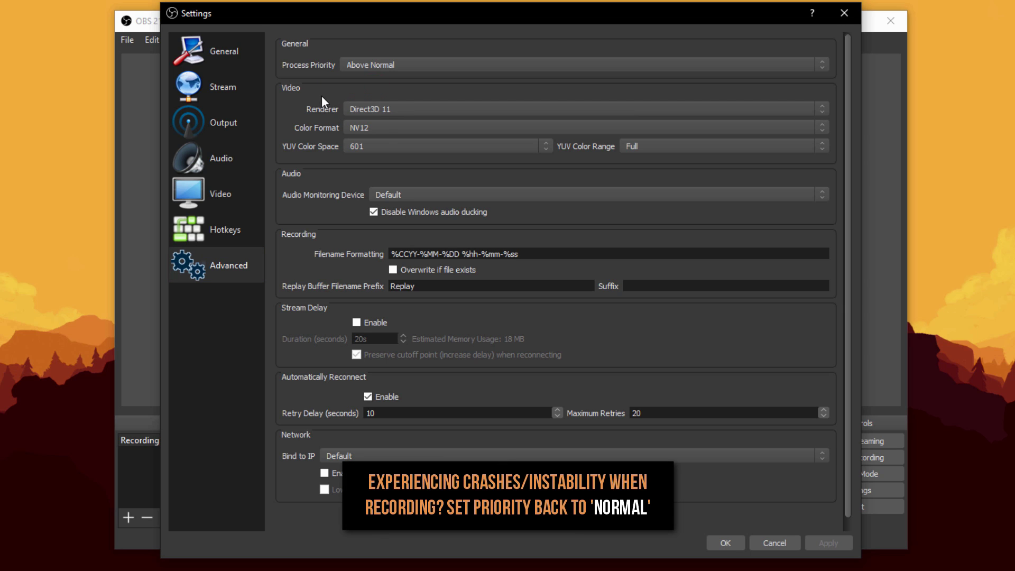
left_click(378, 110)
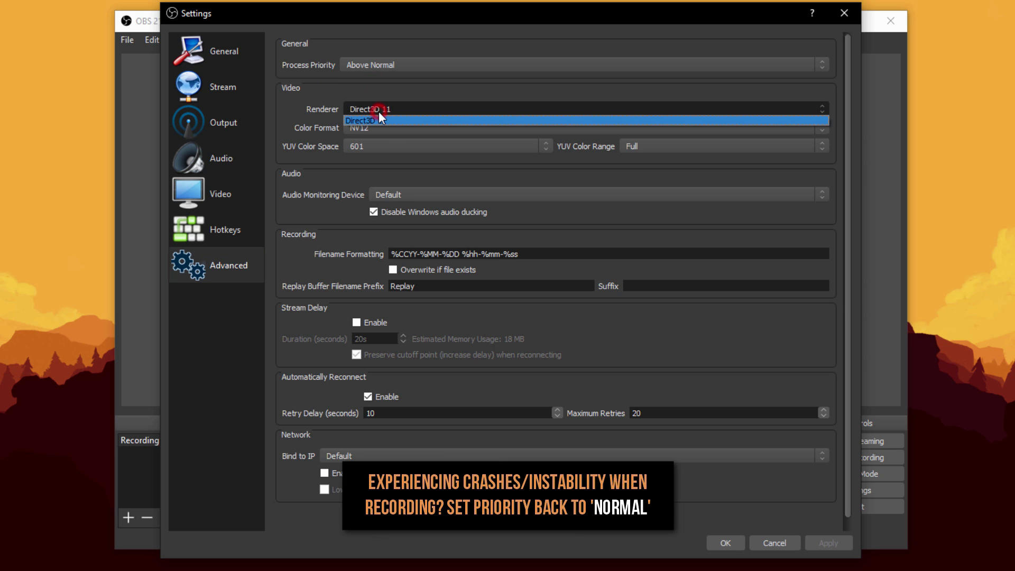
left_click(370, 122)
left_click(380, 109)
left_click(375, 82)
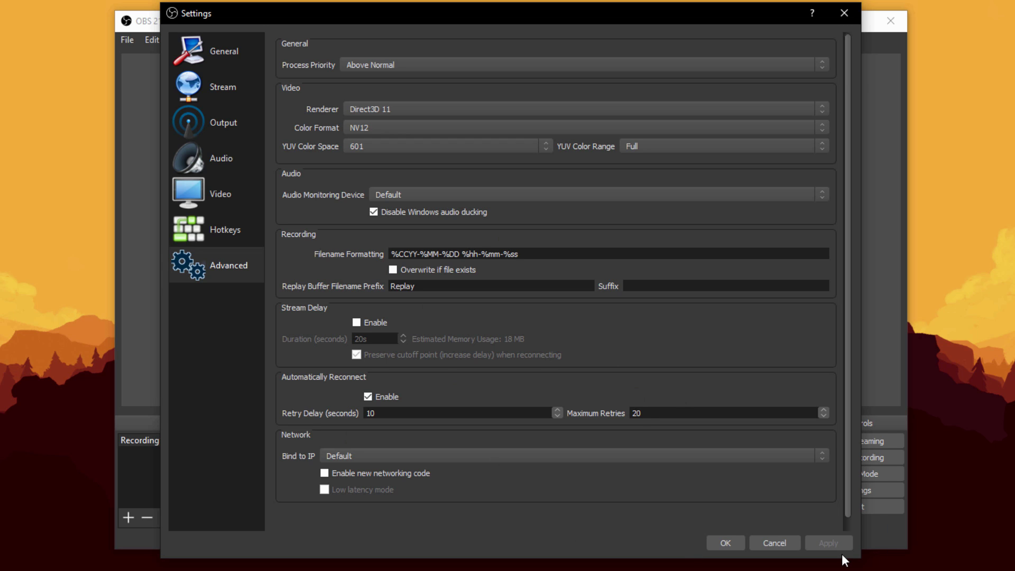
left_click(733, 542)
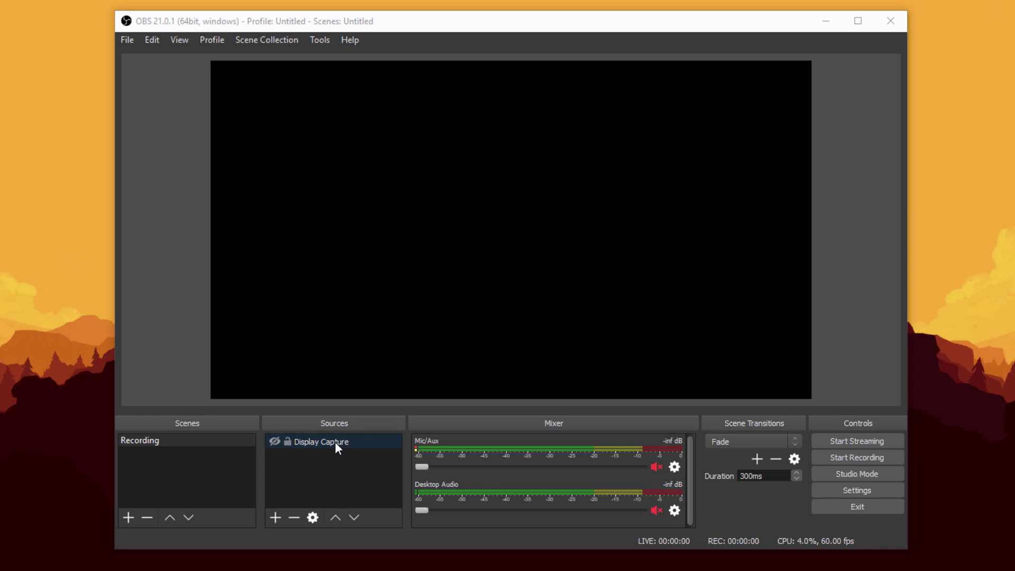
- Show the Display Capture source and leave both Mic/Aux and Desktop Audio unmuted
left_click(275, 441)
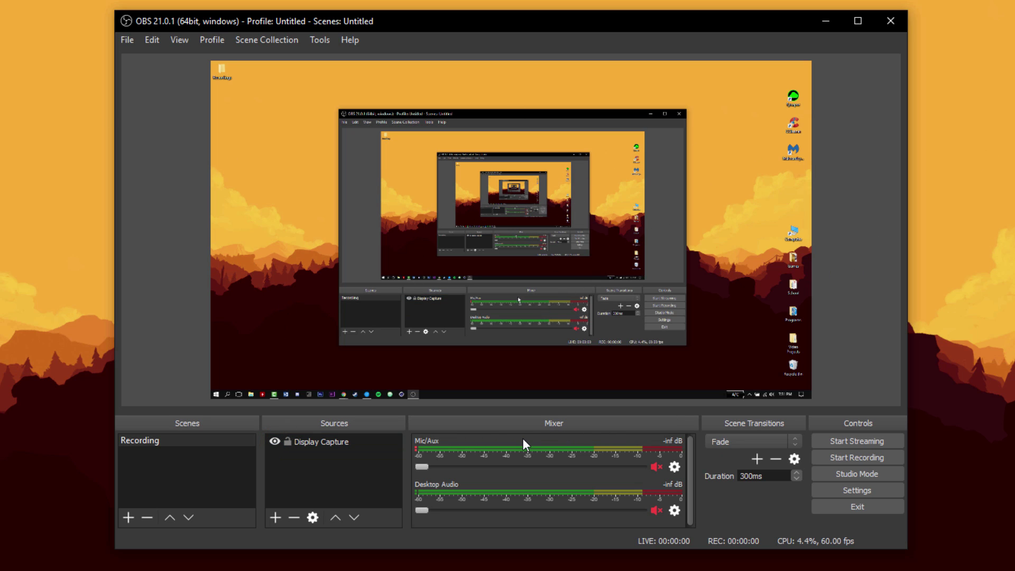
left_click(656, 466)
left_click(657, 510)
left_click(656, 511)
left_click(656, 466)
left_click(656, 466)
left_click(655, 510)
- Raise Mic/Aux volume to -1.1 dB and Desktop Audio to -24.5 dB
left_click_drag(427, 468, 626, 470)
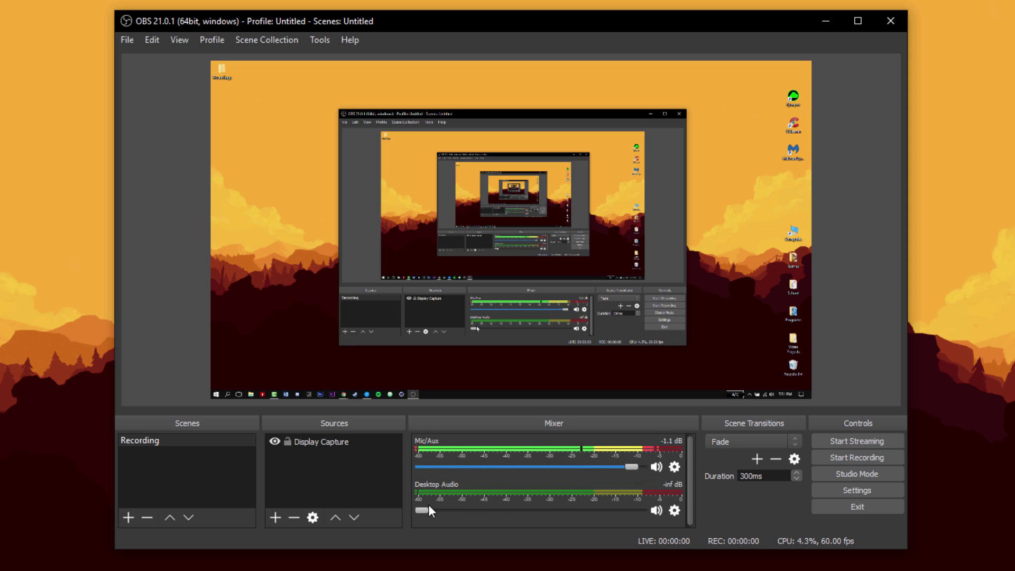
left_click_drag(429, 510, 480, 512)
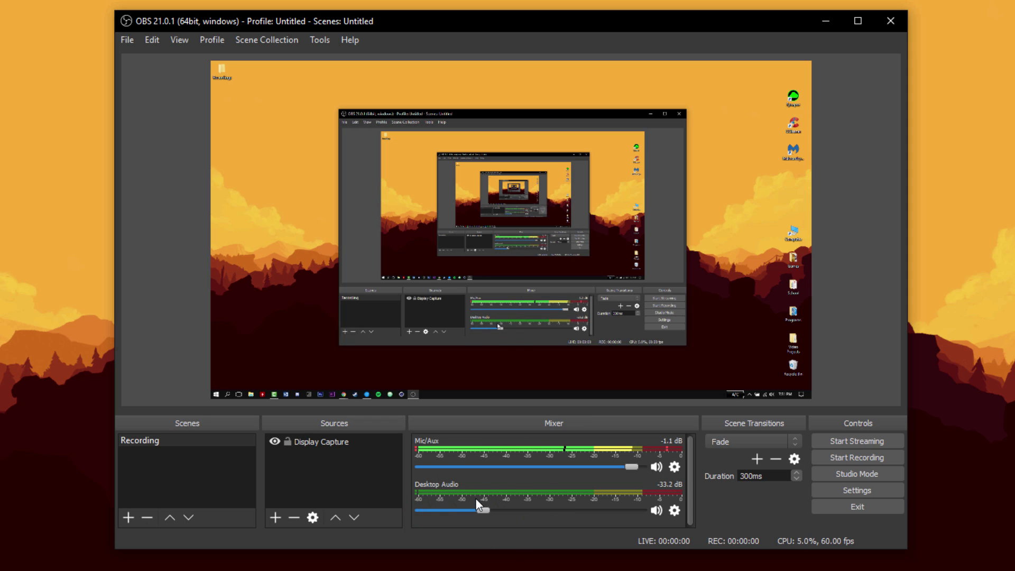
left_click_drag(485, 509, 506, 511)
- Start a test recording, minimize OBS, and open This PC from the desktop
left_click(839, 457)
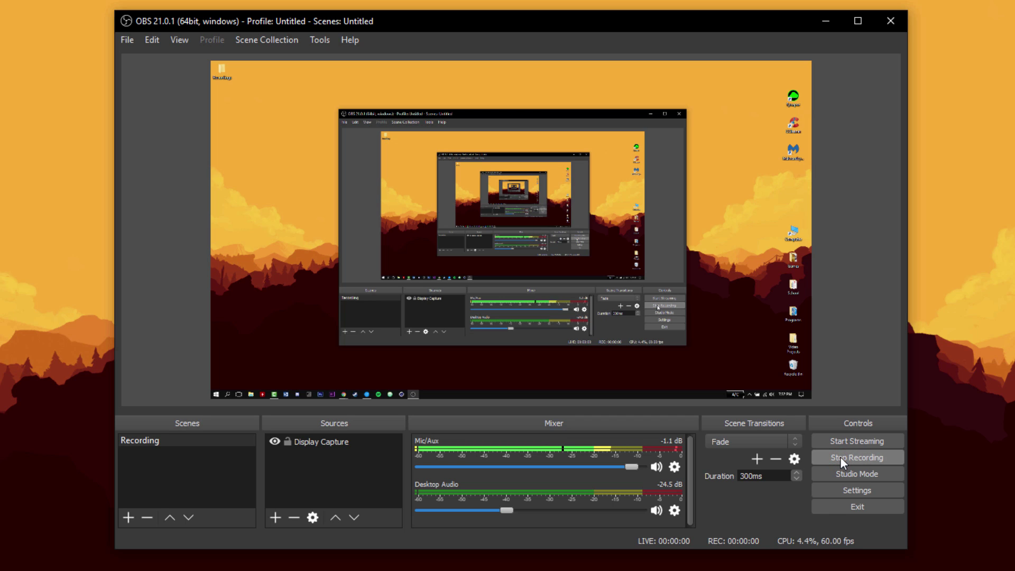
left_click(828, 22)
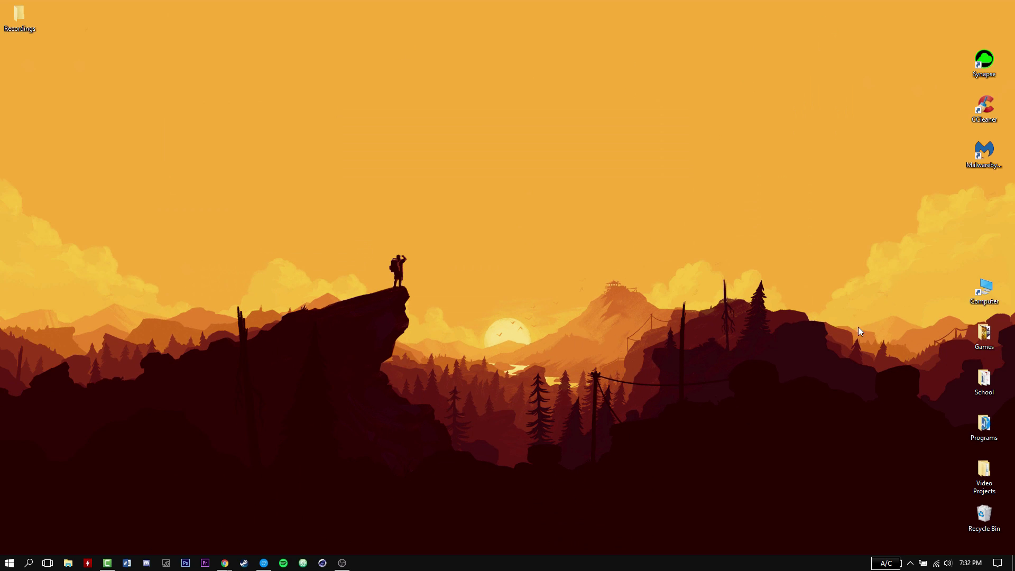
left_click(985, 278)
double_click(984, 278)
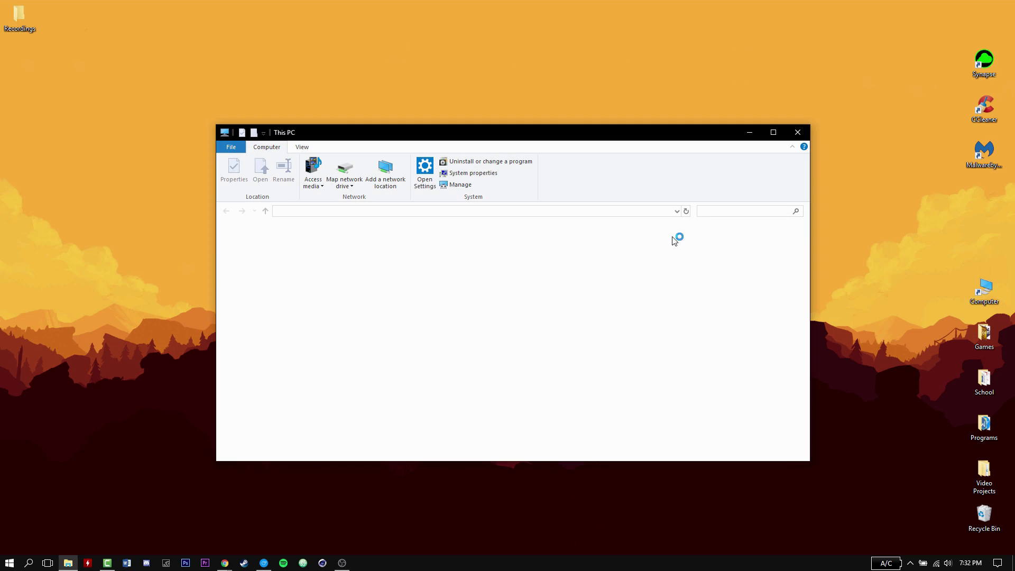
- Browse the C: drive, close Explorer, and restore the OBS window from the taskbar
left_click(422, 277)
double_click(422, 278)
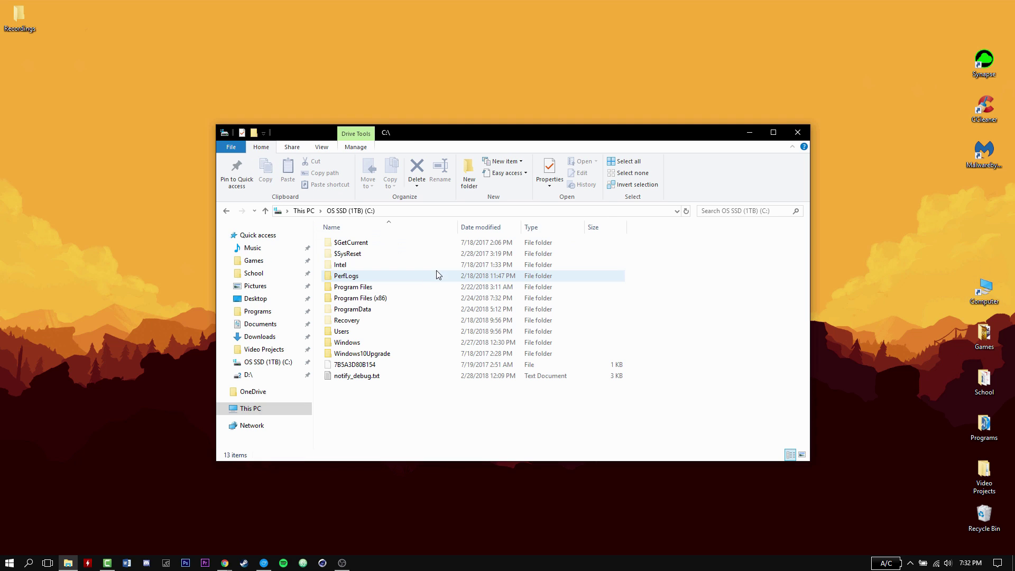
left_click(803, 131)
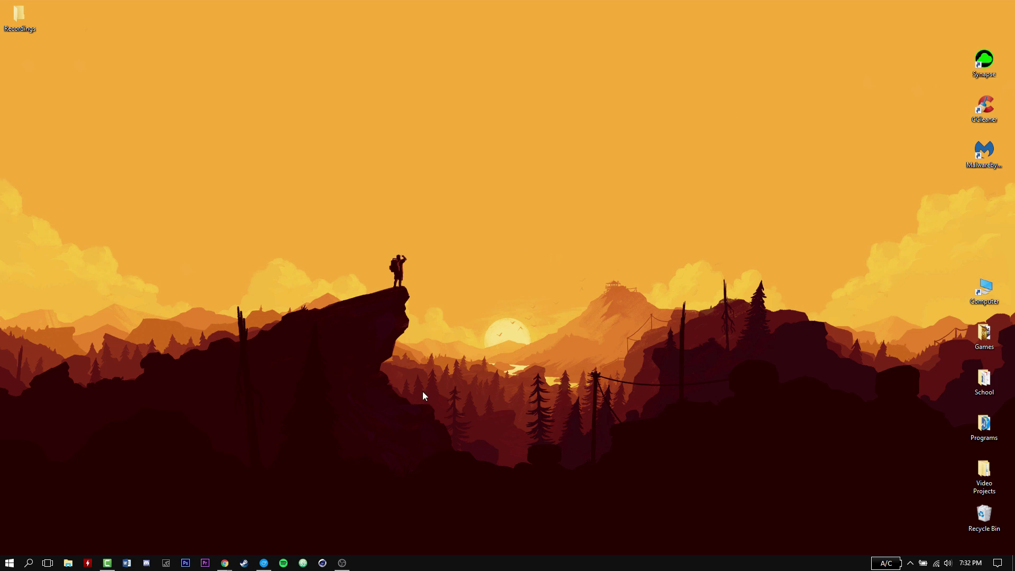
left_click(342, 563)
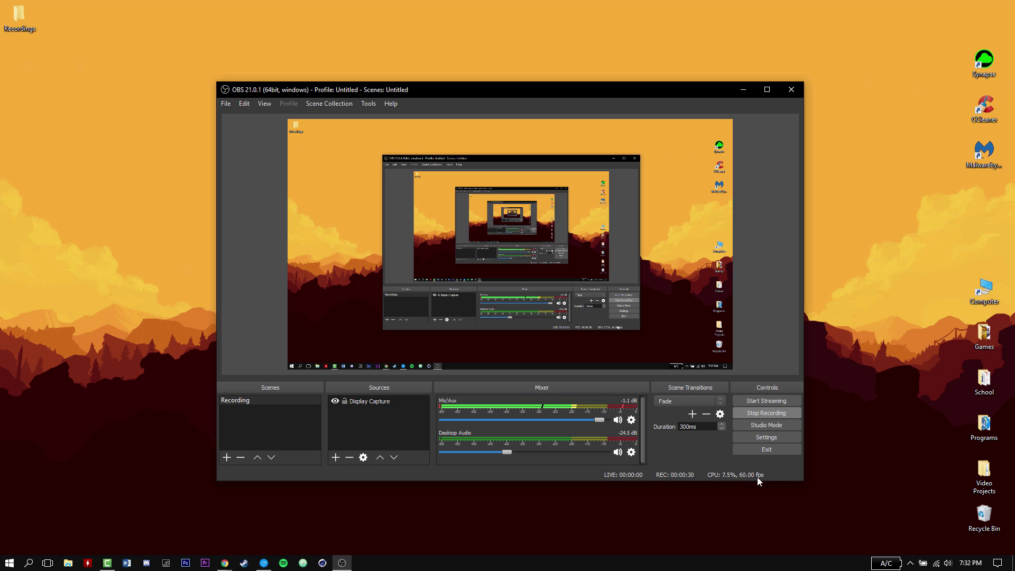
- Stop the recording and select the new mp4 in Video Projects > Raw Recordings [Finished Clips]
left_click(761, 412)
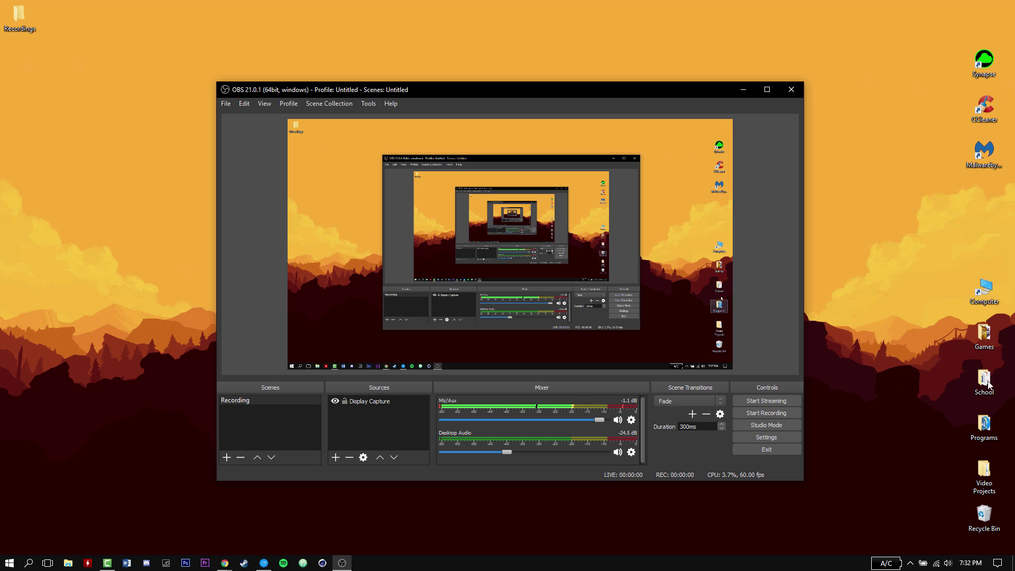
double_click(984, 467)
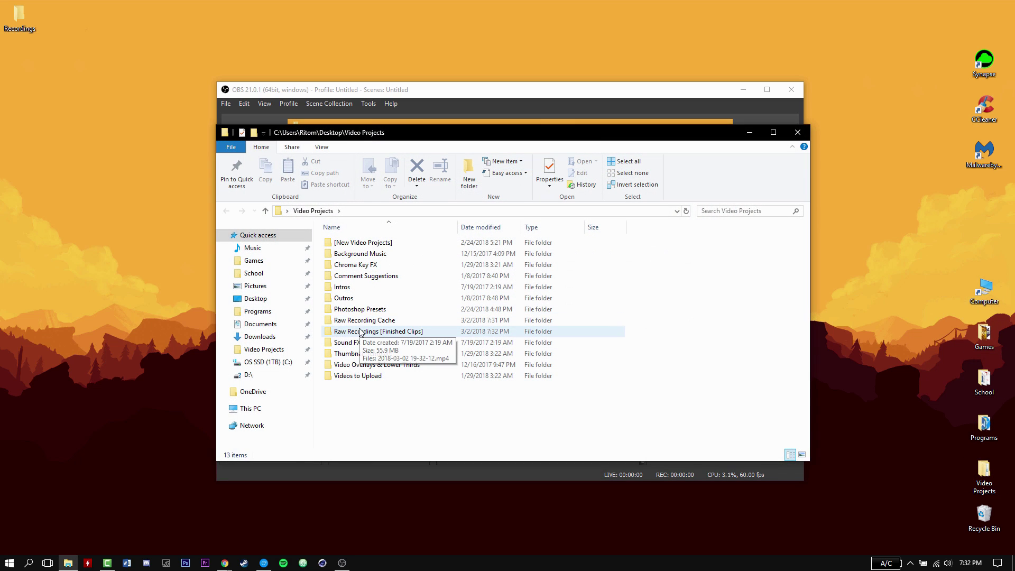
double_click(361, 331)
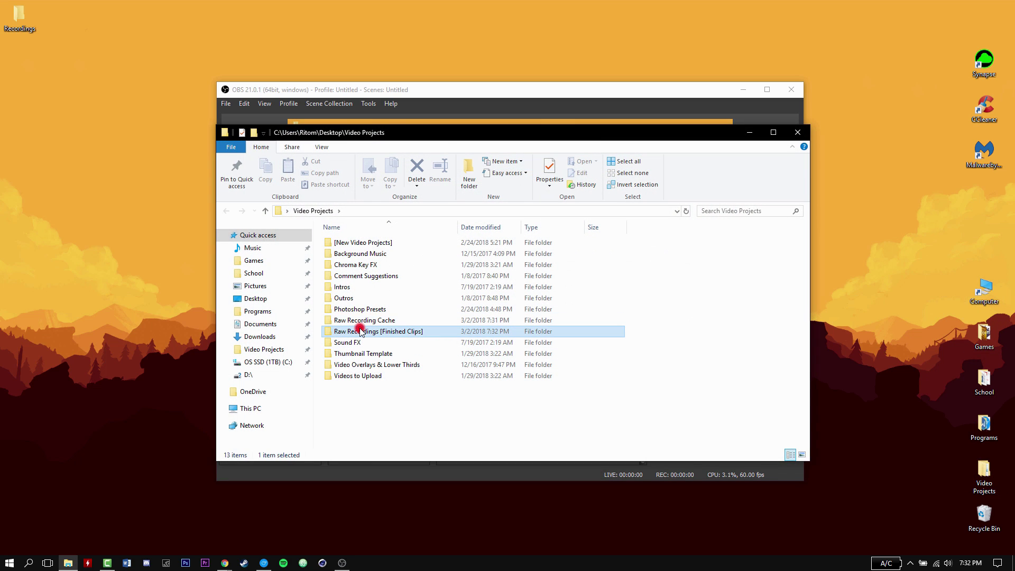
left_click(353, 253)
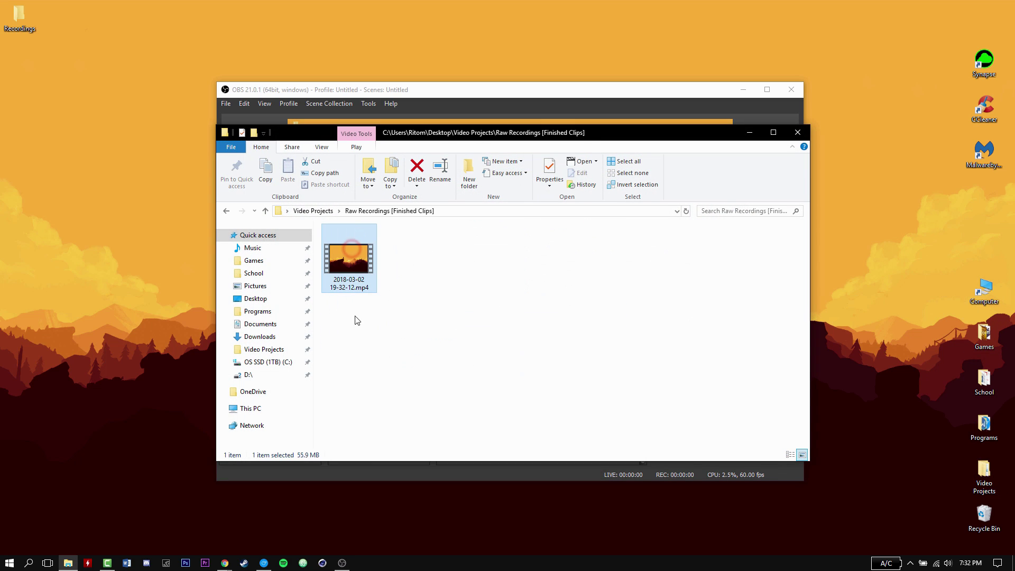
left_click(423, 260)
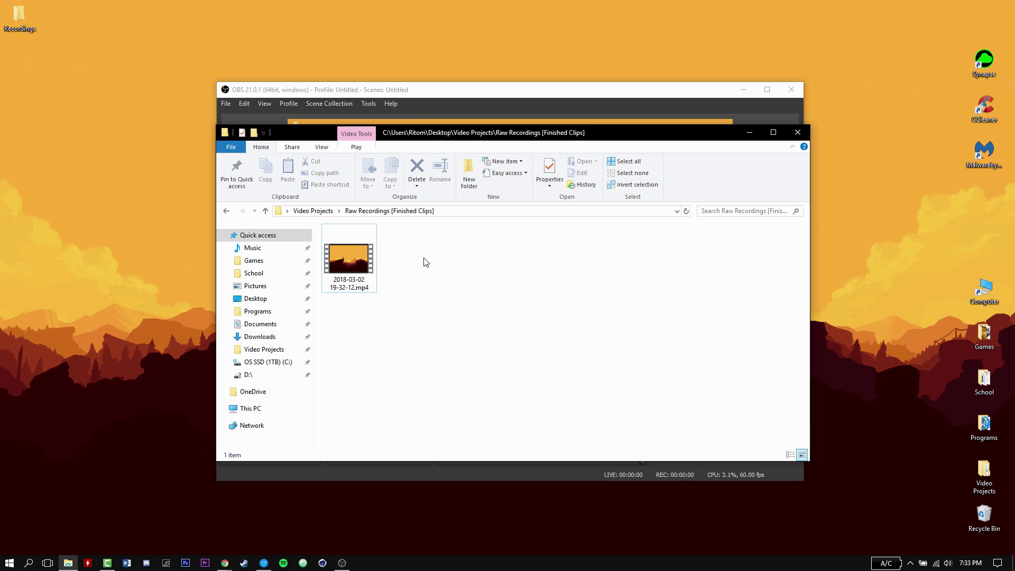
- Confirm in Properties the 55.9 MB mp4 is 1920×1080 at 60 fps, then play it
right_click(365, 253)
left_click(396, 487)
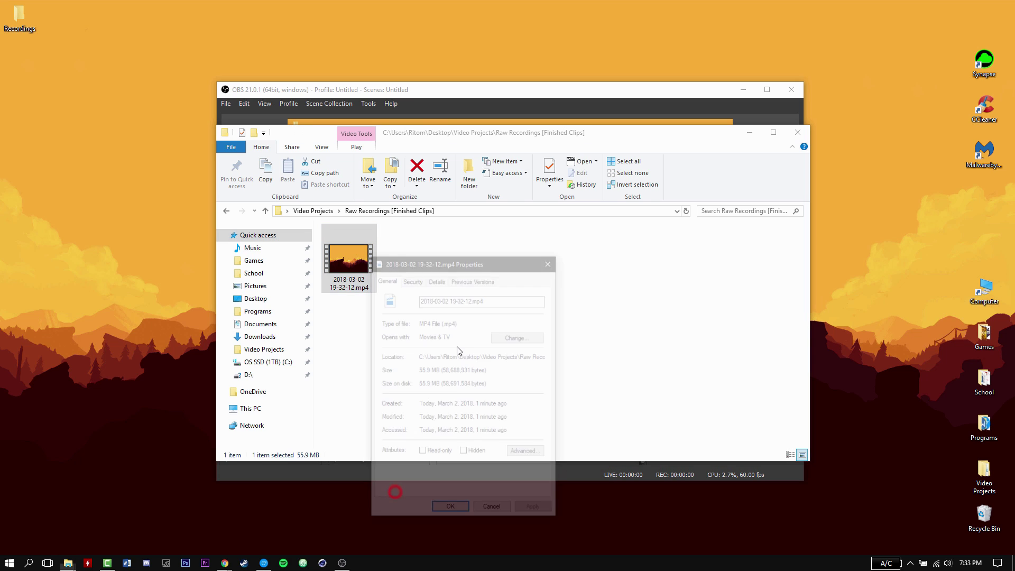
left_click(436, 278)
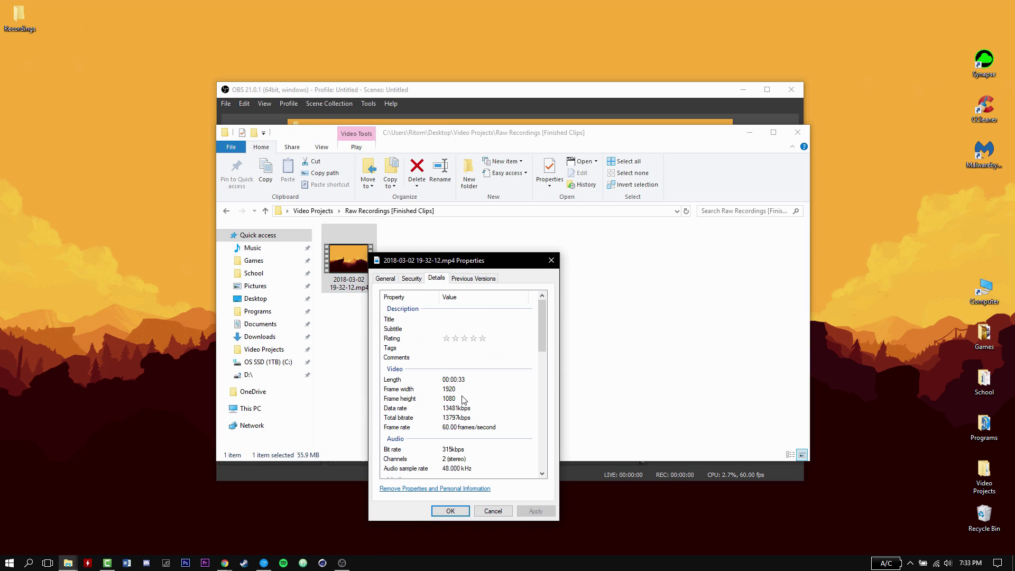
left_click(392, 280)
left_click_drag(418, 370, 439, 369)
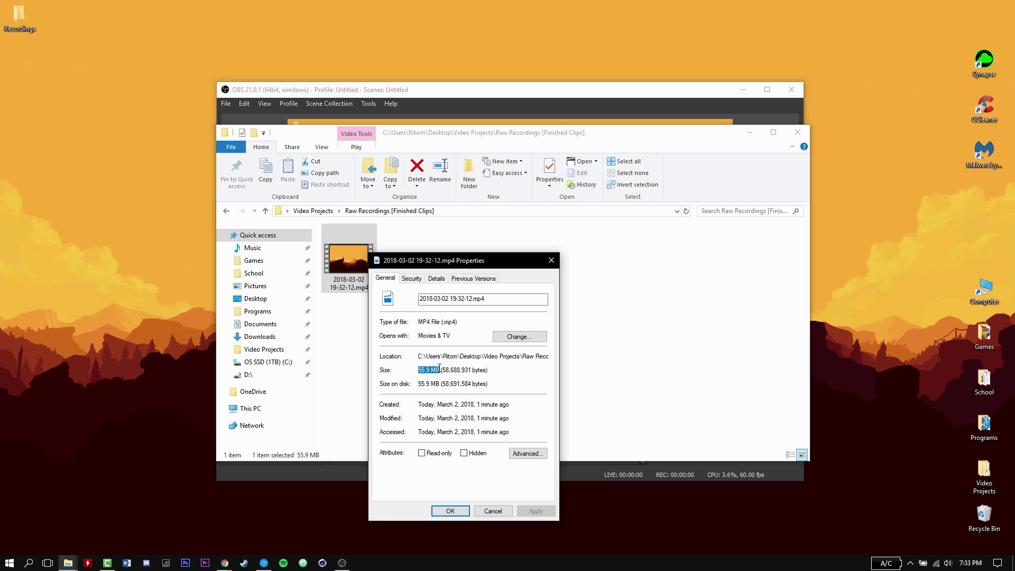
left_click(436, 279)
left_click(385, 278)
left_click(436, 279)
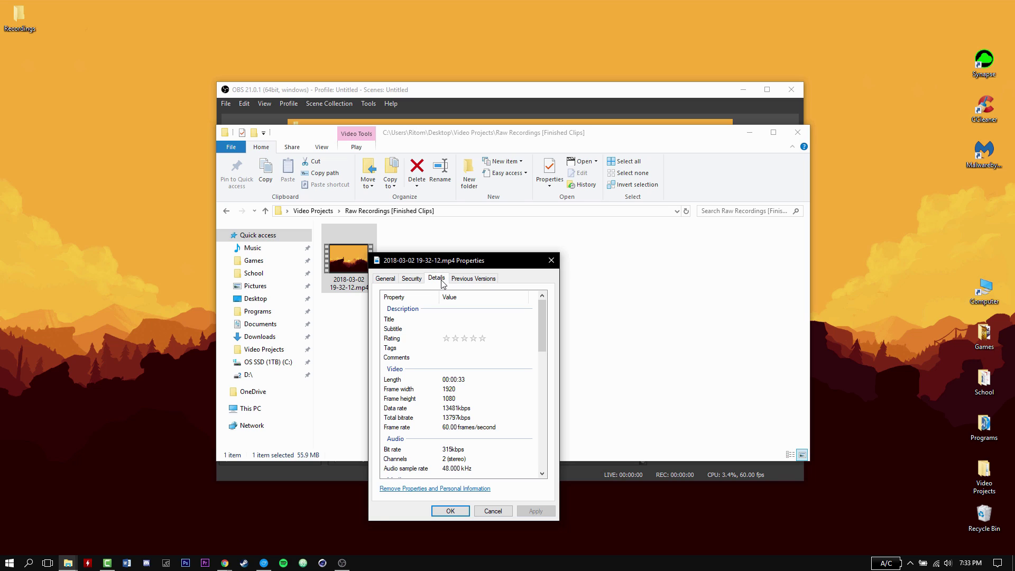
left_click(449, 418)
left_click(450, 427)
left_click(551, 260)
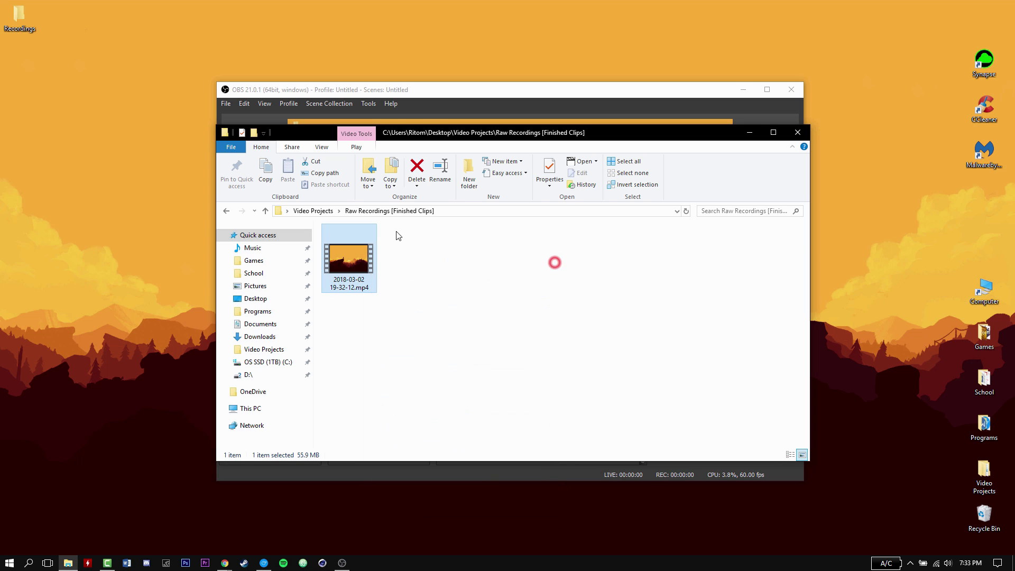
key("Return")
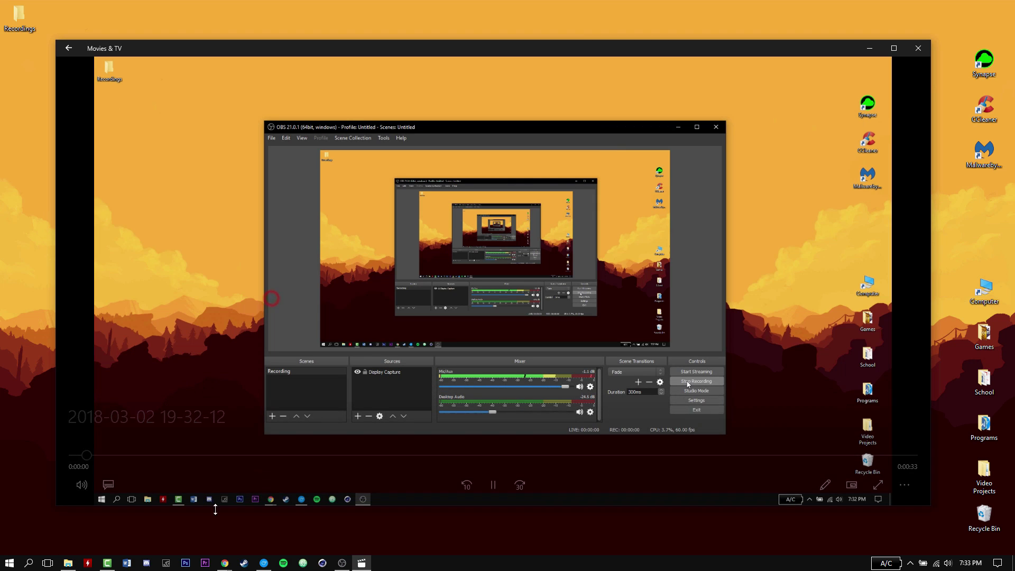
- Mute and pause the clip in Movies & TV, then close the player and File Explorer
left_click(83, 484)
left_click(74, 450)
left_click(759, 557)
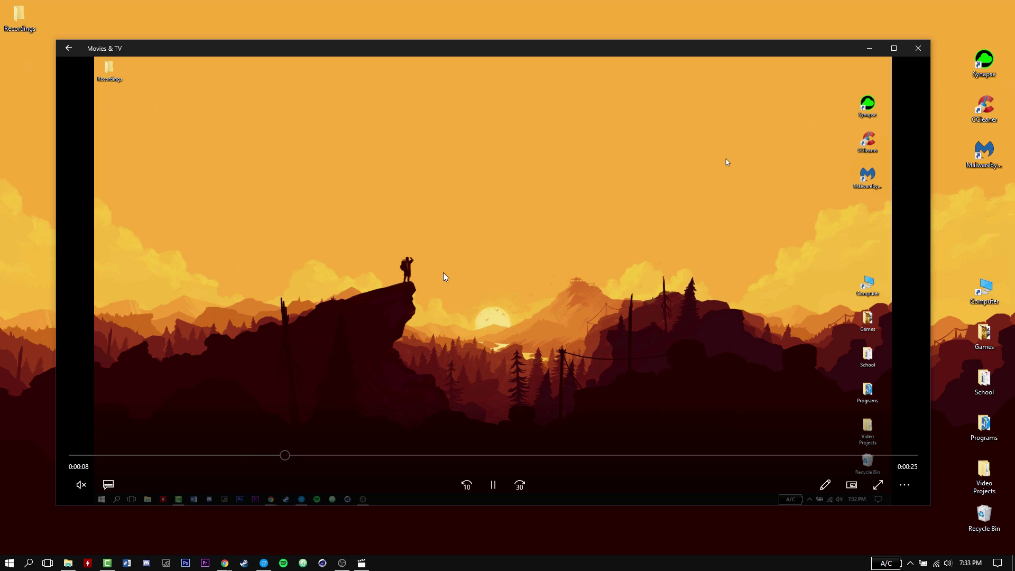
left_click(494, 487)
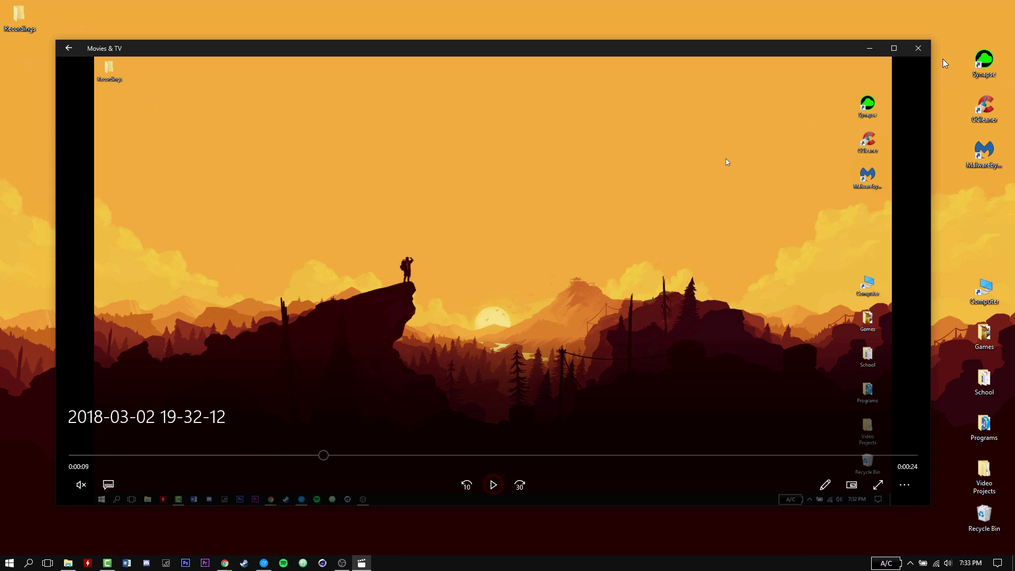
left_click(917, 47)
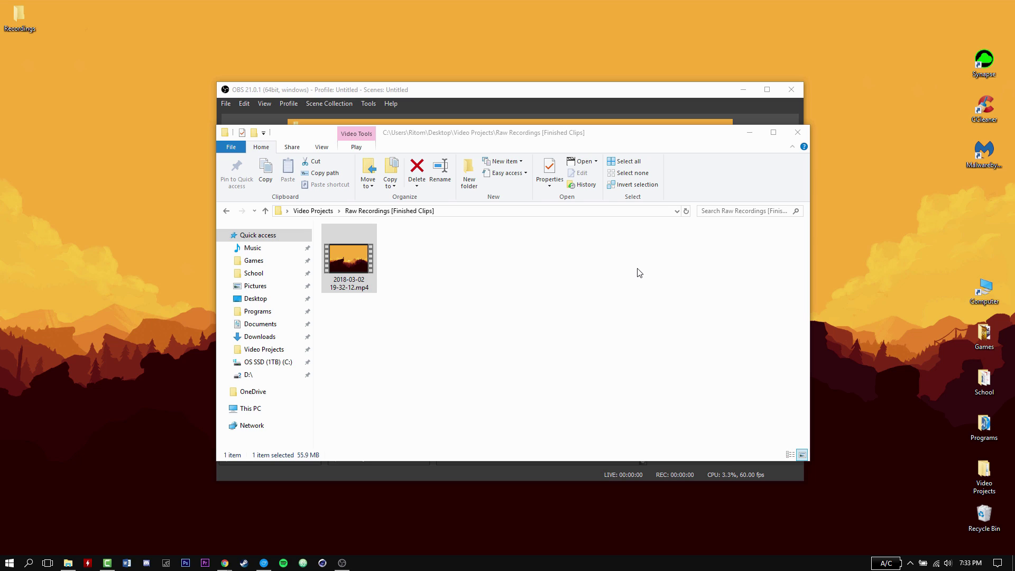
left_click(805, 129)
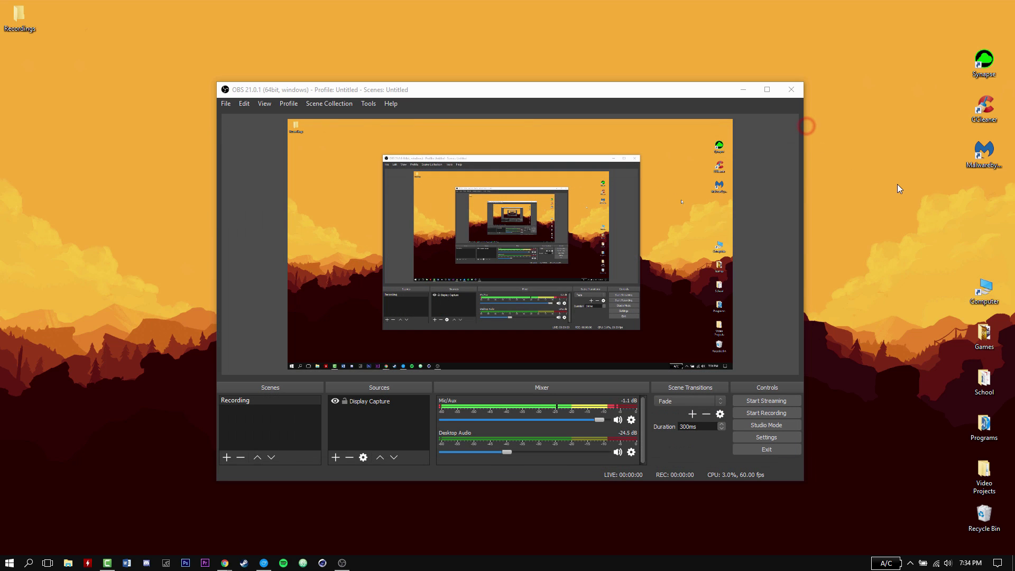